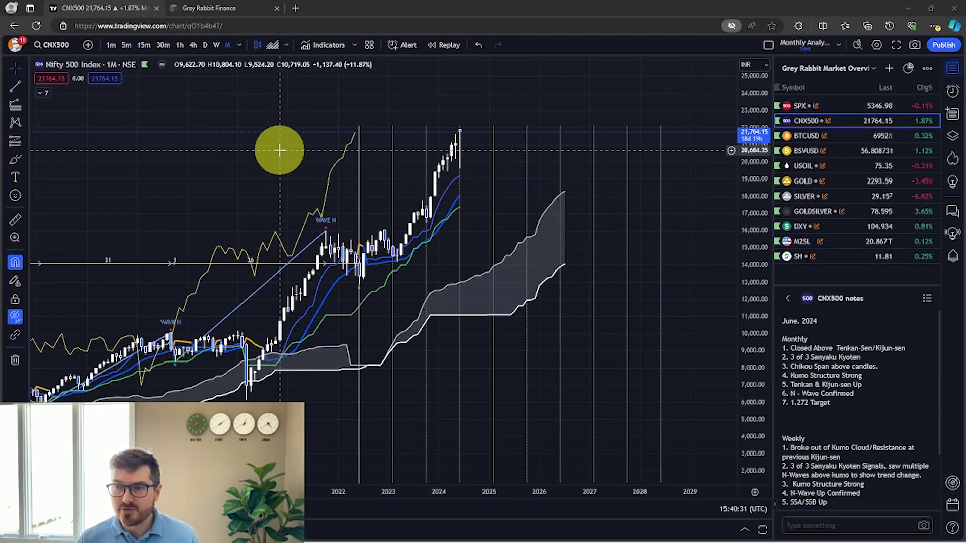
# Pan the monthly Nifty 500 chart to bring the latest candles toward the centre.
pyautogui.moveTo(280, 140)
pyautogui.mouseDown()
pyautogui.moveTo(212, 150)
pyautogui.moveTo(217, 160)
pyautogui.mouseUp()
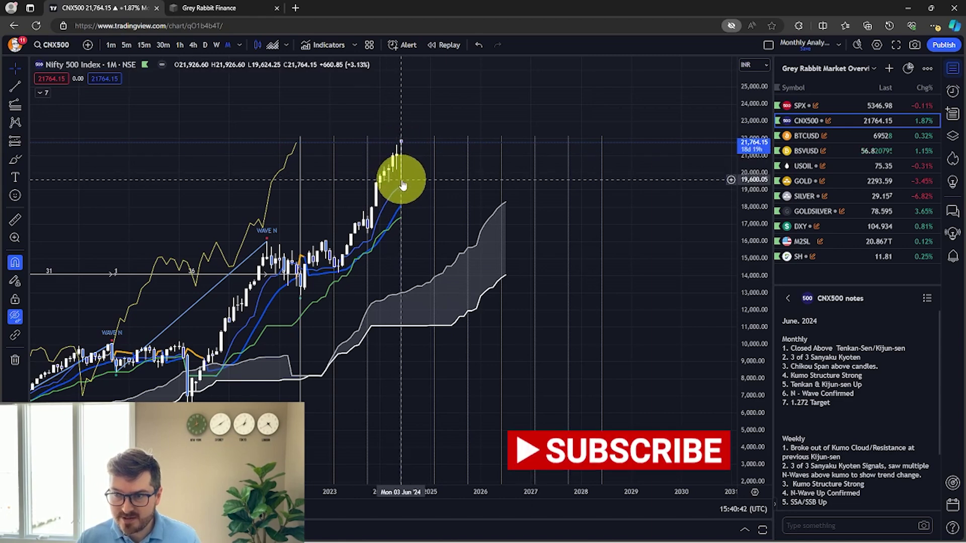
pyautogui.moveTo(401, 163)
pyautogui.mouseDown()
pyautogui.moveTo(342, 172)
pyautogui.moveTo(362, 172)
pyautogui.mouseUp()
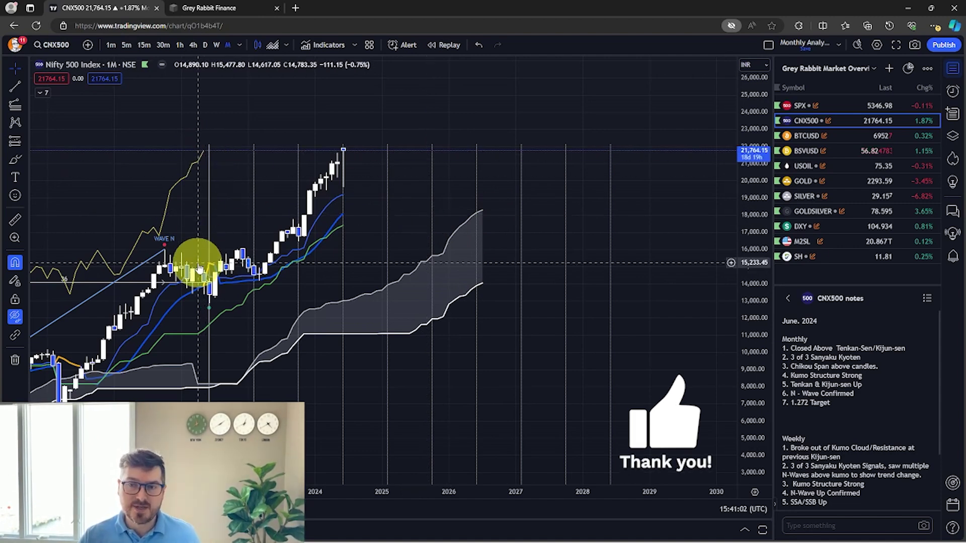
pyautogui.moveTo(233, 169); pyautogui.dragTo(226, 173)
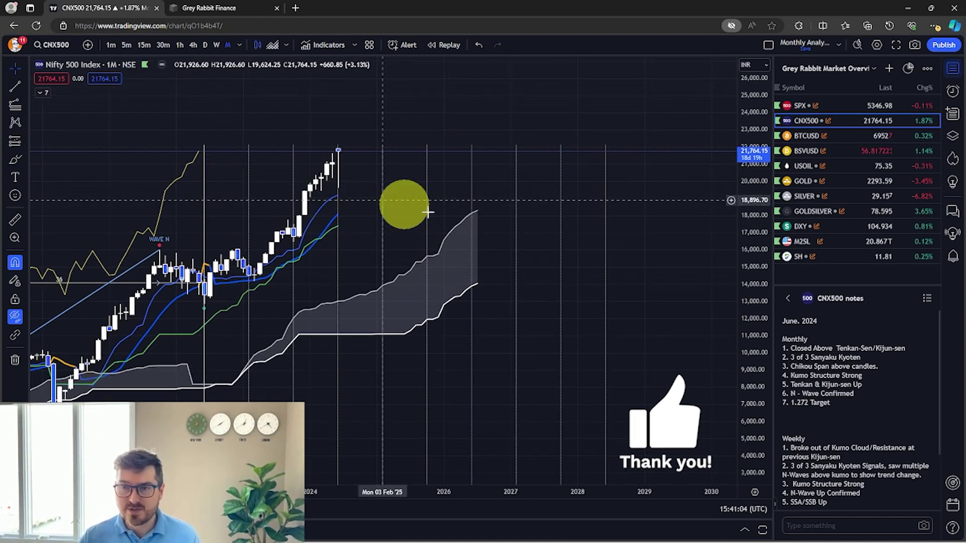
pyautogui.moveTo(440, 196); pyautogui.dragTo(453, 175)
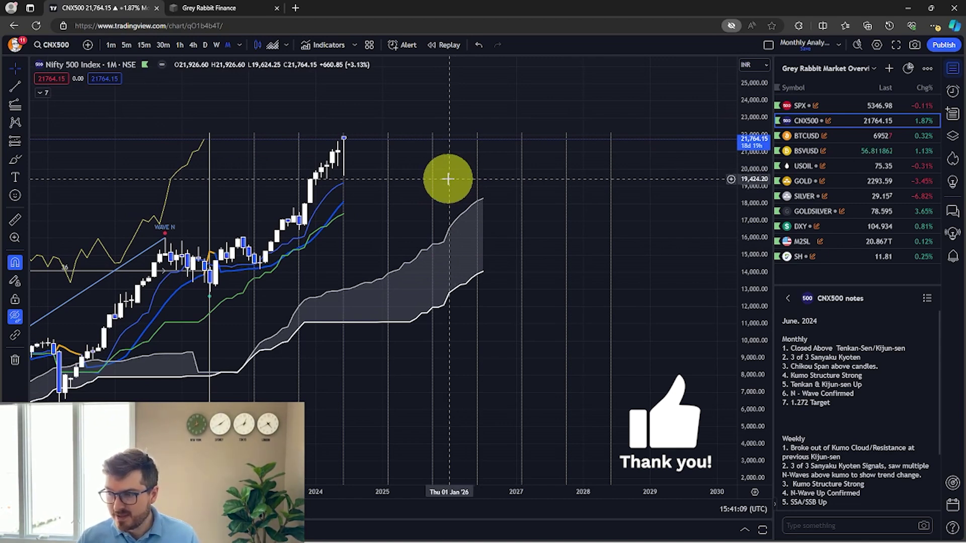
pyautogui.scroll(-1, 448, 179)
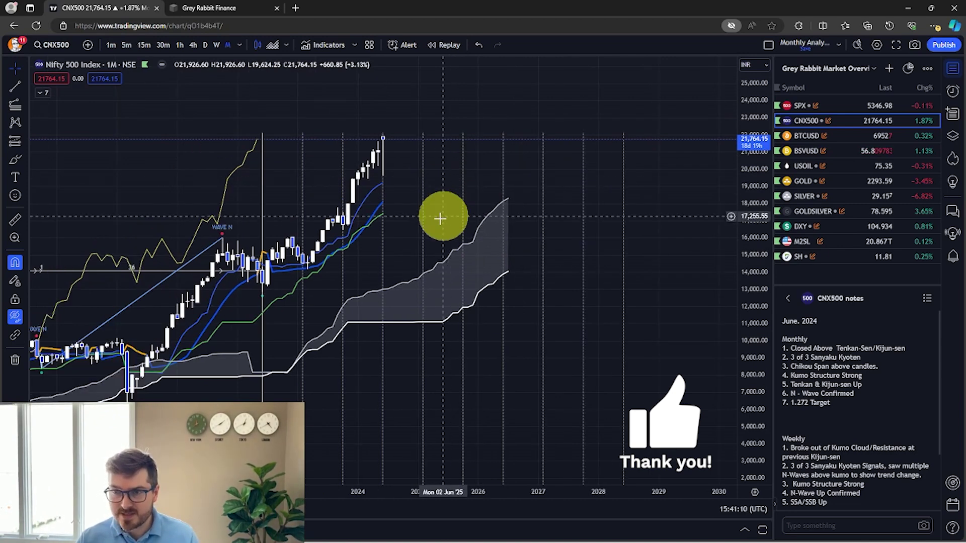
# Reveal the hidden drawings and fit the Fibonacci, support/resistance and time-cycle levels in view.
pyautogui.click(15, 317)
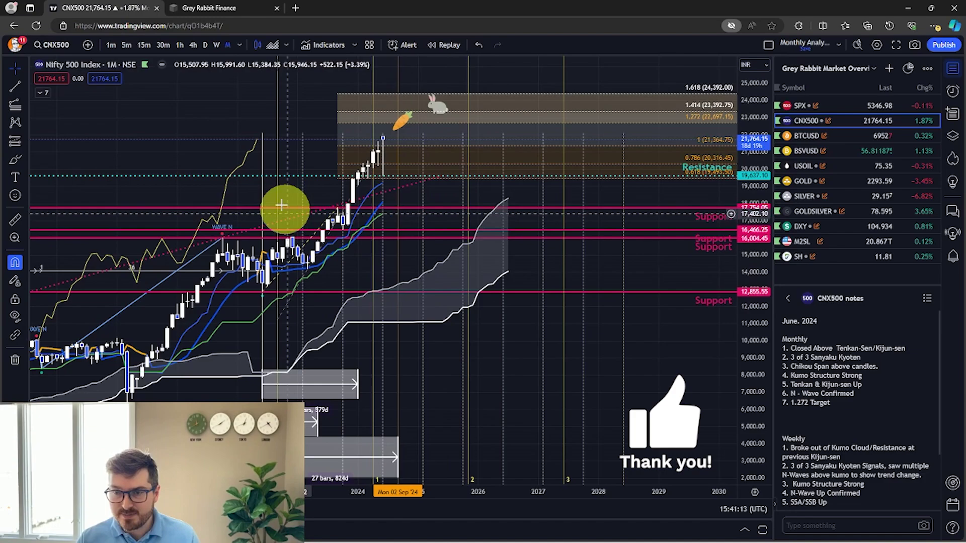
pyautogui.moveTo(156, 194); pyautogui.dragTo(92, 194)
pyautogui.moveTo(755, 230); pyautogui.dragTo(760, 265)
pyautogui.moveTo(414, 366)
pyautogui.mouseDown()
pyautogui.moveTo(462, 333)
pyautogui.moveTo(470, 340)
pyautogui.mouseUp()
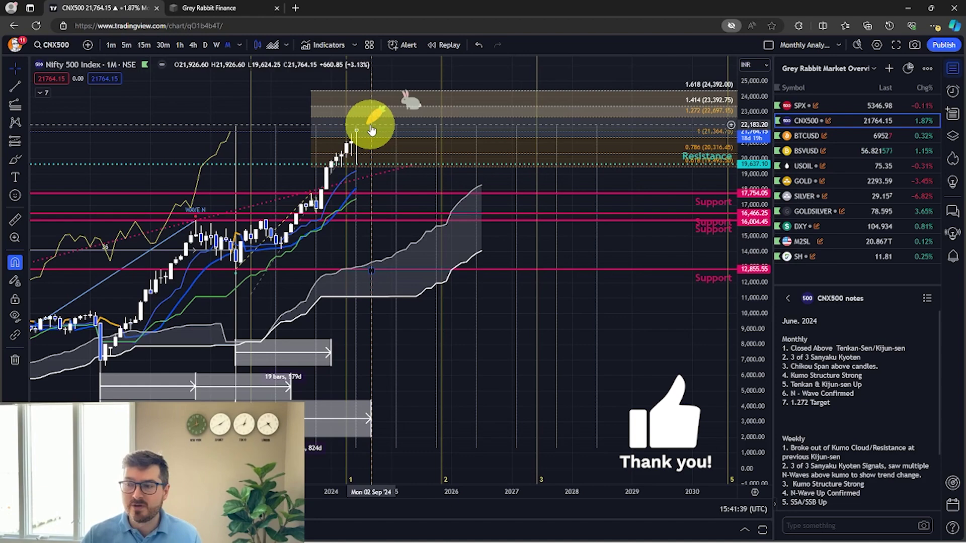
# Switch to weekly candles and reframe the chart and price scale around them.
pyautogui.click(218, 46)
pyautogui.scroll(-2, 400, 237)
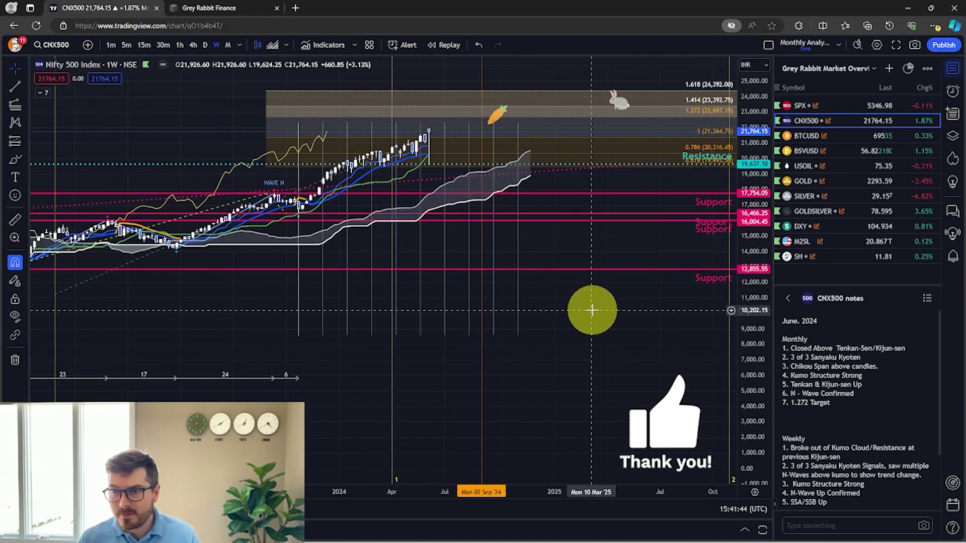
pyautogui.scroll(-1, 597, 336)
pyautogui.moveTo(632, 352); pyautogui.dragTo(554, 366)
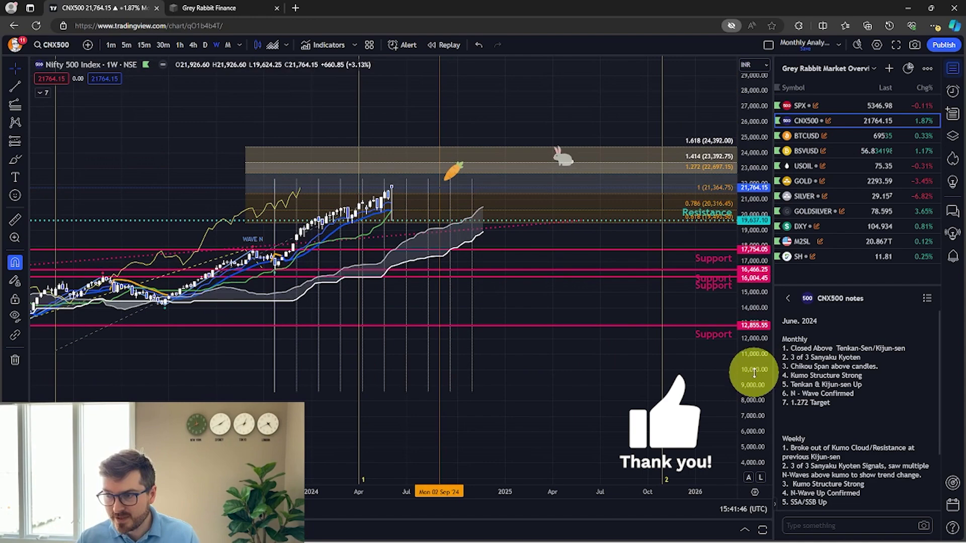
pyautogui.moveTo(751, 371)
pyautogui.mouseDown()
pyautogui.moveTo(713, 351)
pyautogui.moveTo(691, 356)
pyautogui.mouseUp()
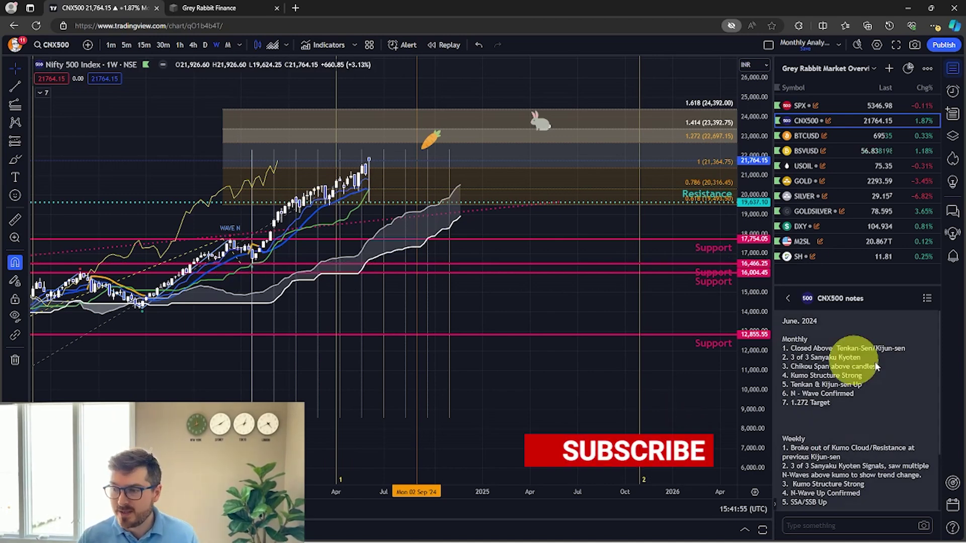
pyautogui.scroll(-2, 868, 362)
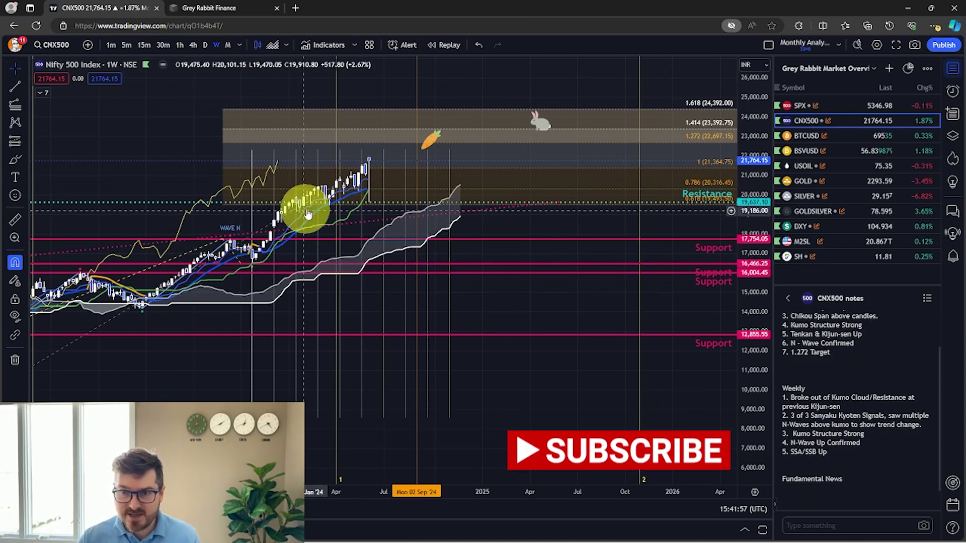
pyautogui.scroll(-1, 330, 219)
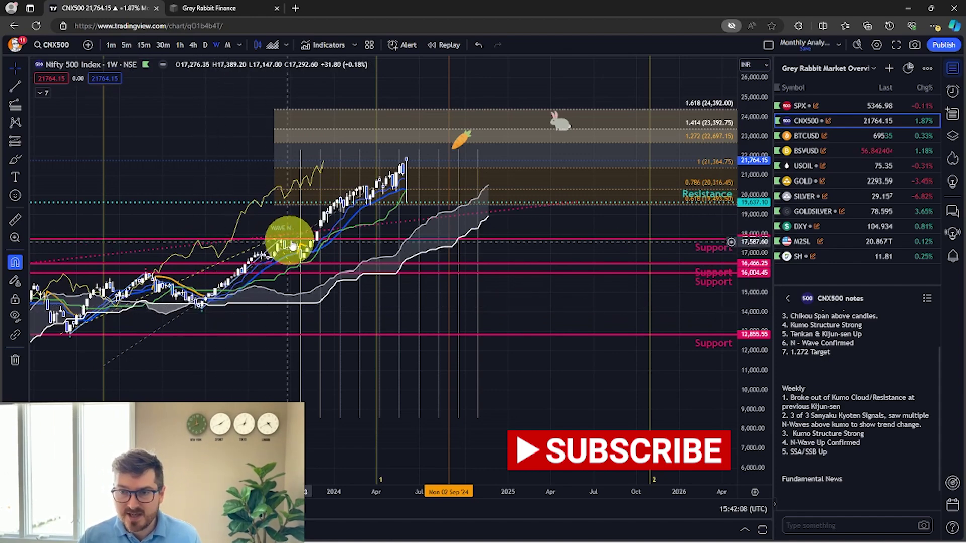
pyautogui.moveTo(240, 155); pyautogui.dragTo(177, 159)
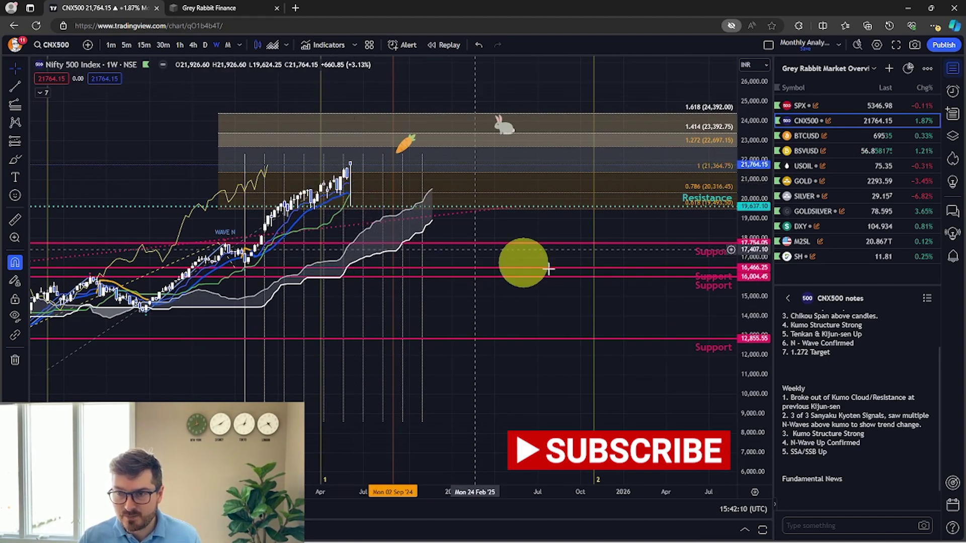
pyautogui.moveTo(751, 366); pyautogui.dragTo(751, 382)
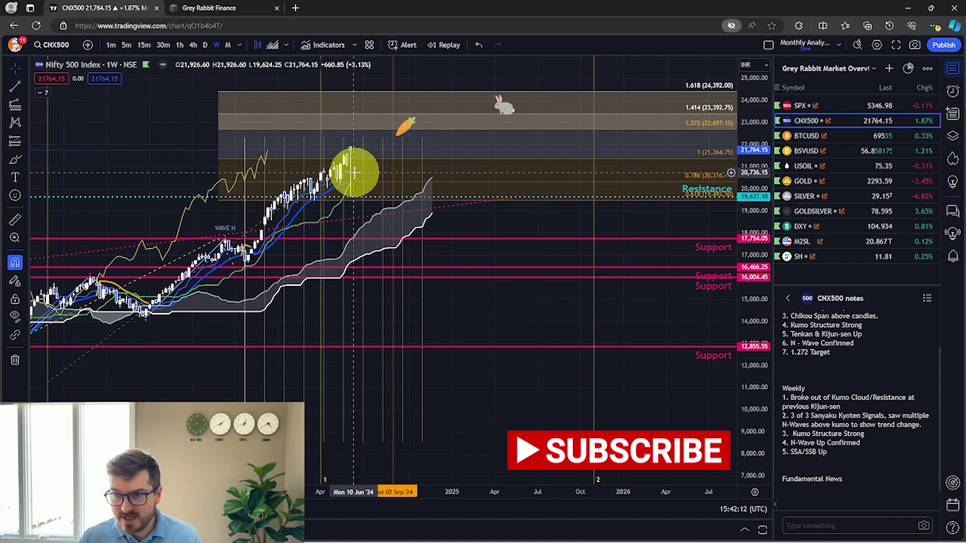
pyautogui.scroll(1, 373, 170)
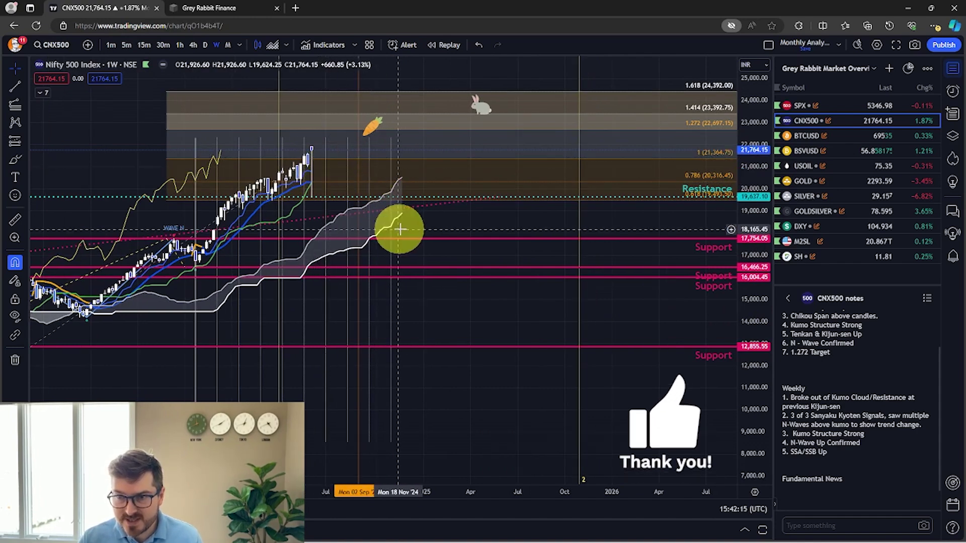
pyautogui.moveTo(426, 220); pyautogui.dragTo(453, 215)
pyautogui.hscroll(3, 371, 185)
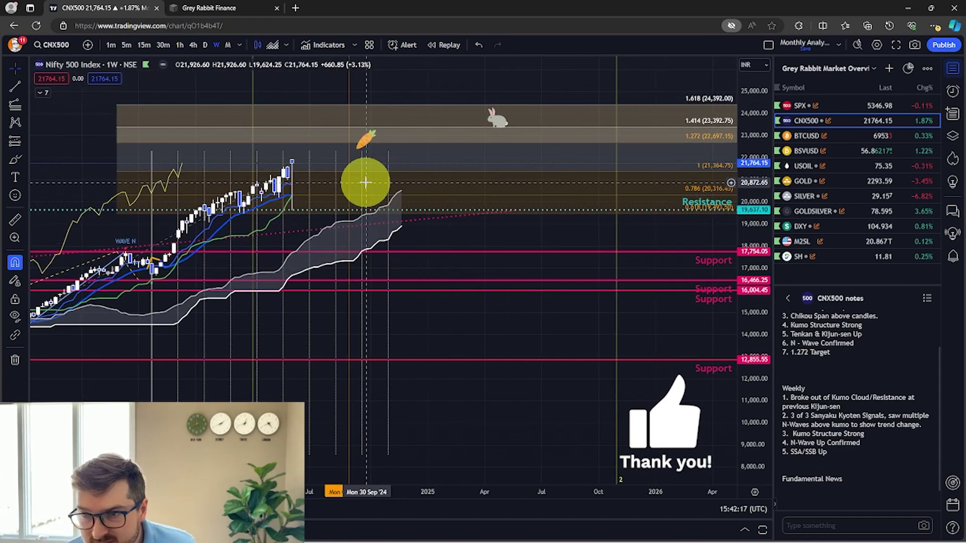
pyautogui.scroll(1, 301, 187)
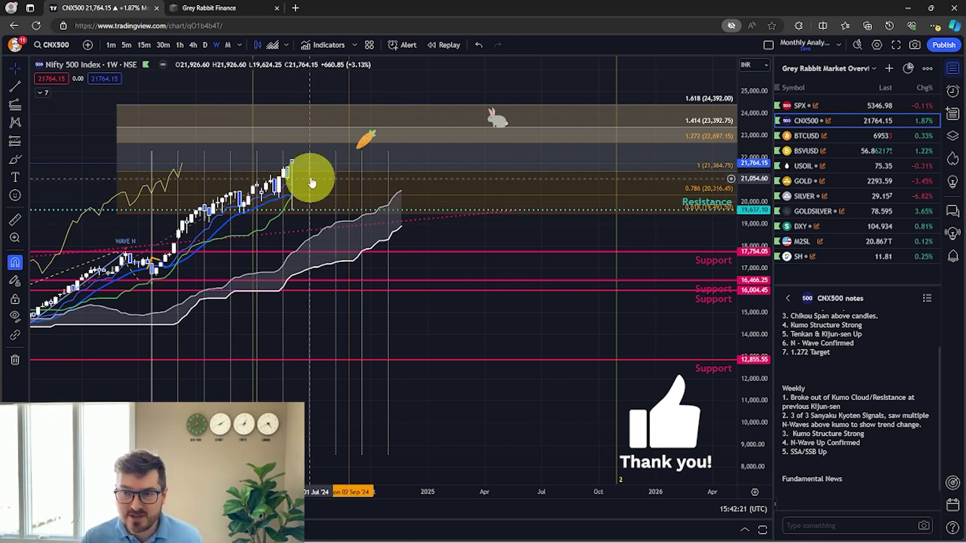
# Select the carrot target marker near September 2024 and pan the chart around it.
pyautogui.moveTo(446, 236); pyautogui.dragTo(458, 233)
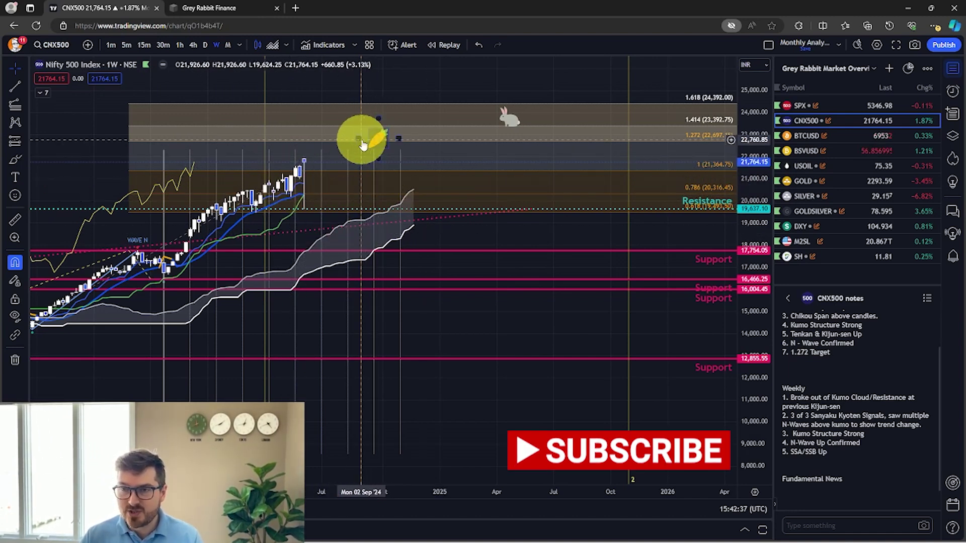
pyautogui.click(362, 144)
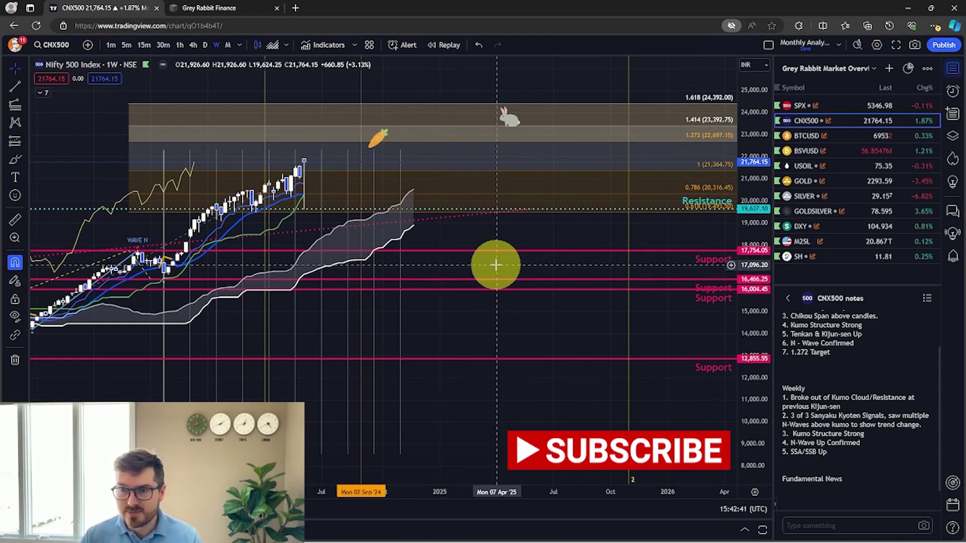
pyautogui.moveTo(496, 265); pyautogui.dragTo(450, 267)
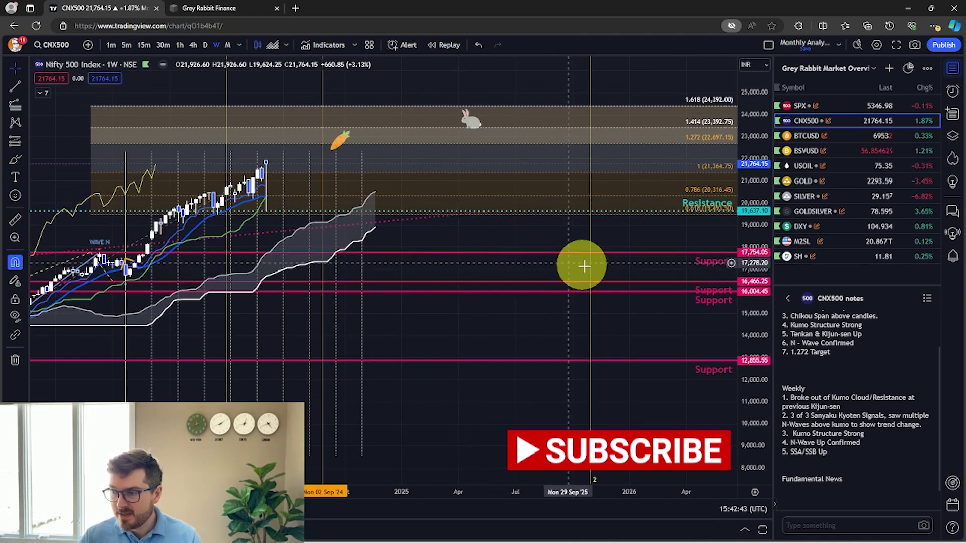
pyautogui.moveTo(460, 231); pyautogui.dragTo(514, 239)
pyautogui.scroll(-1, 515, 238)
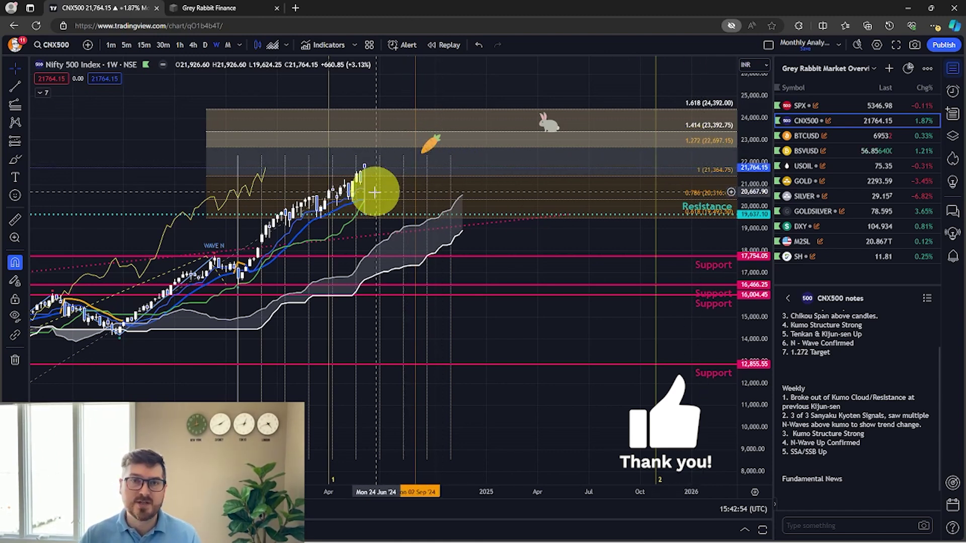
# Switch to the Grey Rabbit Finance website tab.
pyautogui.click(211, 9)
pyautogui.scroll(4, 291, 172)
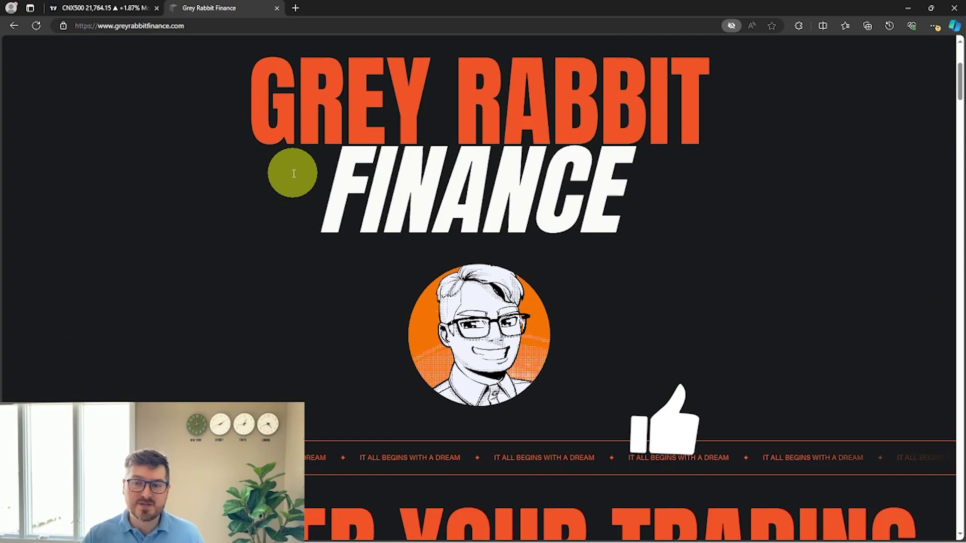
pyautogui.scroll(3, 291, 173)
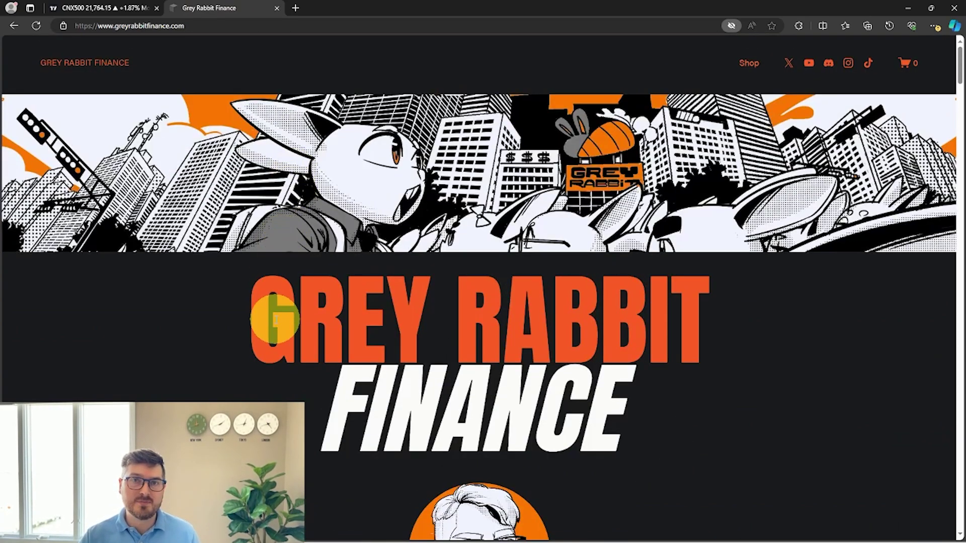
pyautogui.scroll(-3, 278, 317)
pyautogui.scroll(-3, 280, 319)
pyautogui.scroll(-3, 280, 313)
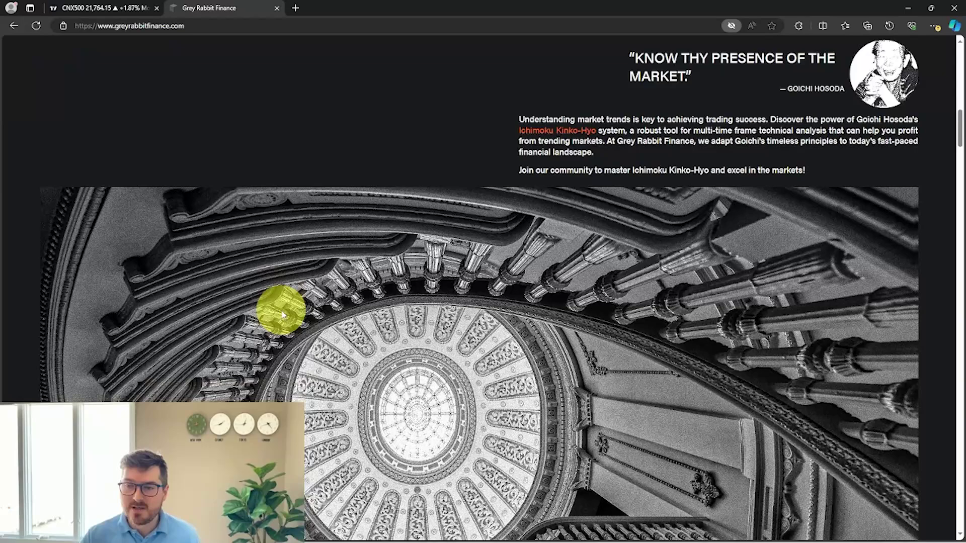
pyautogui.scroll(-3, 282, 308)
pyautogui.scroll(-4, 283, 305)
pyautogui.scroll(-4, 282, 302)
pyautogui.scroll(-4, 279, 294)
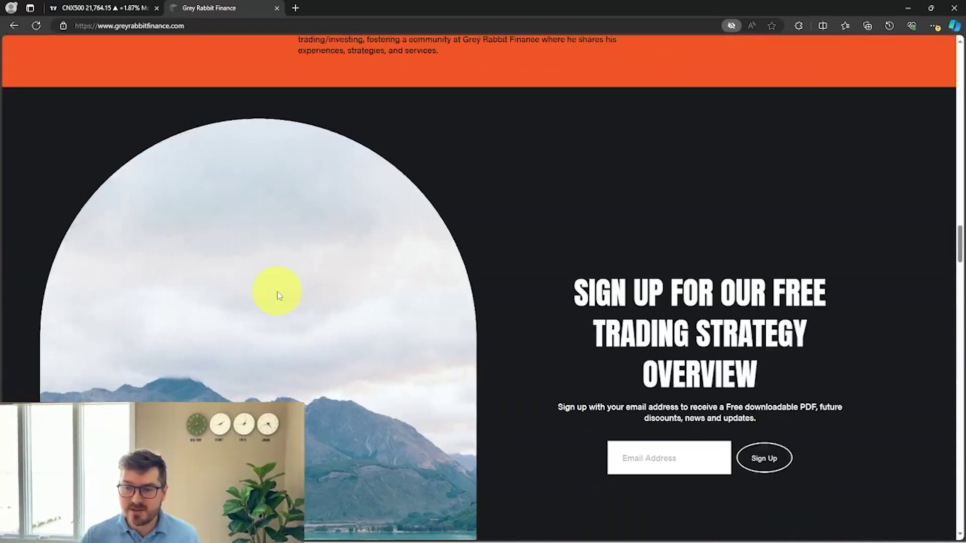
pyautogui.scroll(-2, 302, 279)
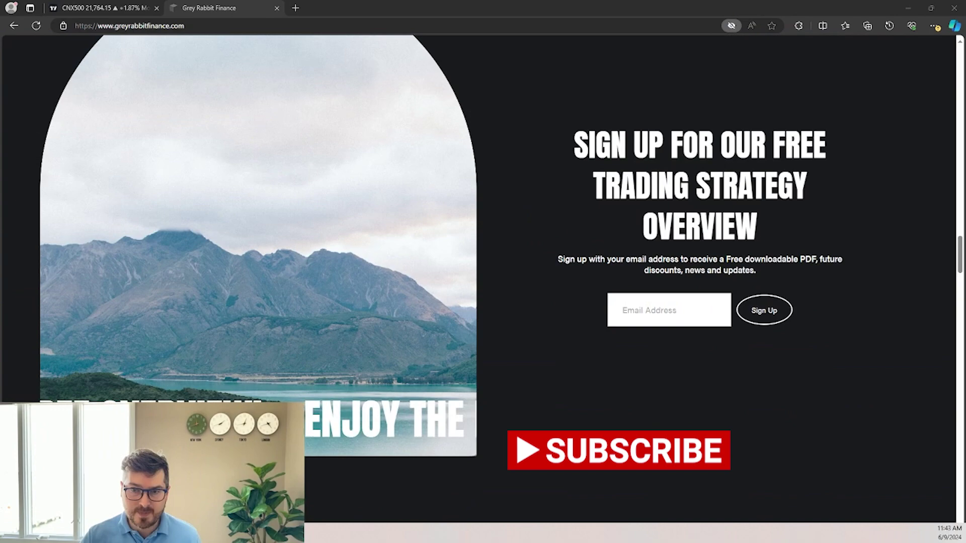
pyautogui.scroll(1, 136, 193)
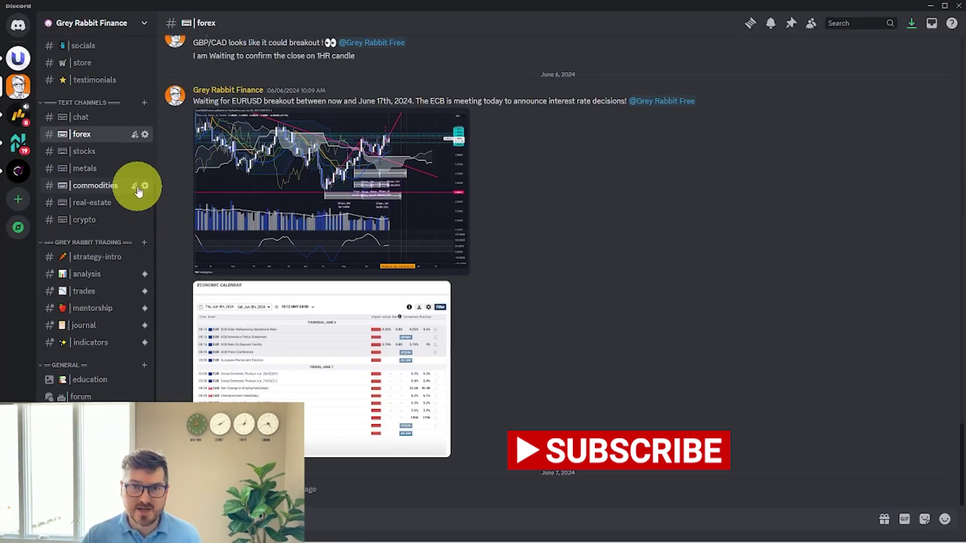
pyautogui.scroll(4, 128, 194)
pyautogui.scroll(1, 113, 226)
# Open #giveaways and enlarge the G-Shock watch prize image.
pyautogui.click(91, 253)
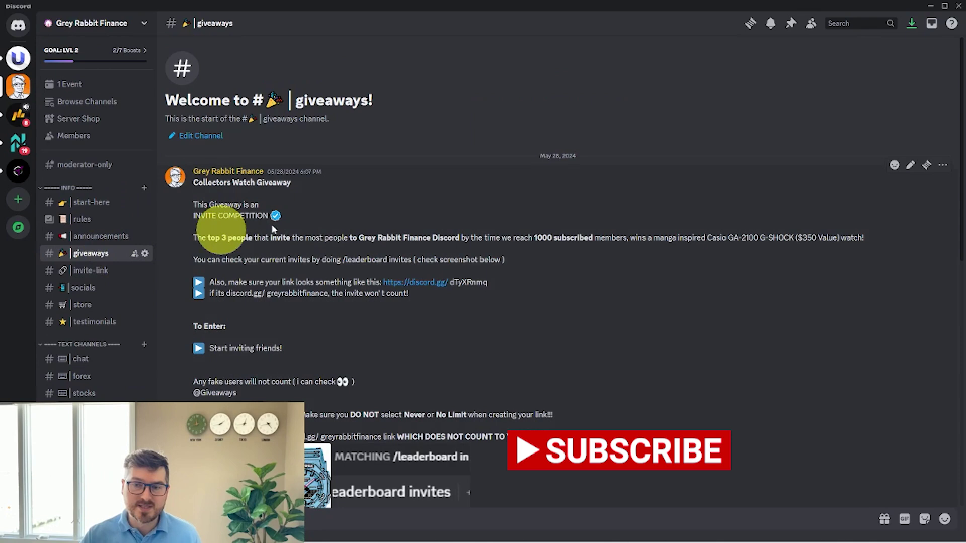
pyautogui.scroll(-1, 344, 257)
pyautogui.click(317, 442)
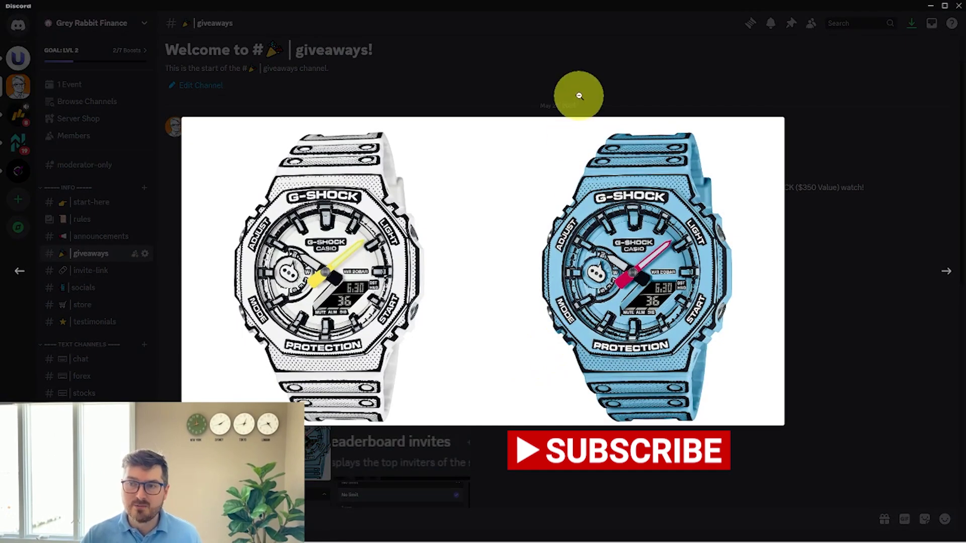